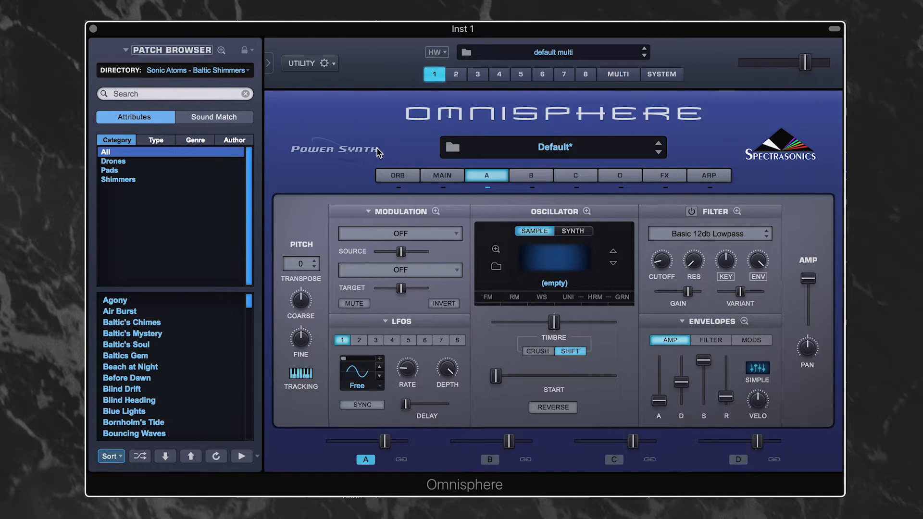
left_click(319, 63)
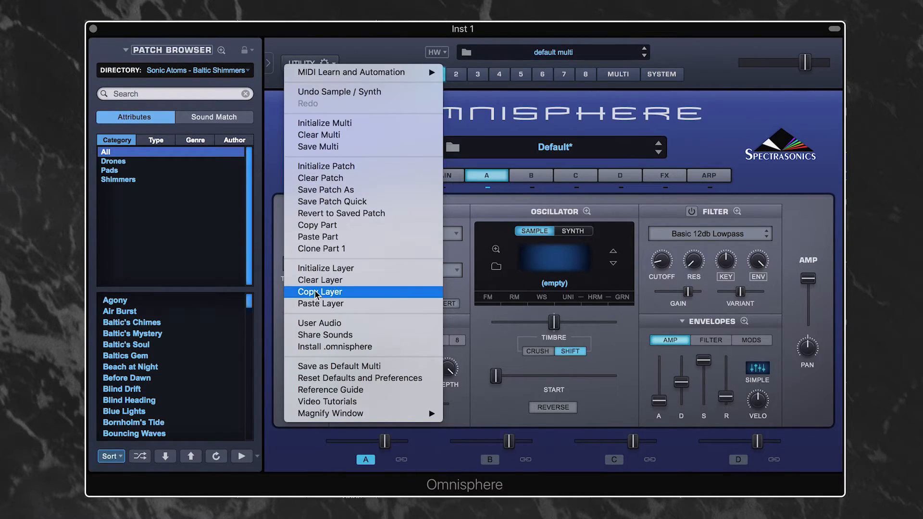
left_click(359, 348)
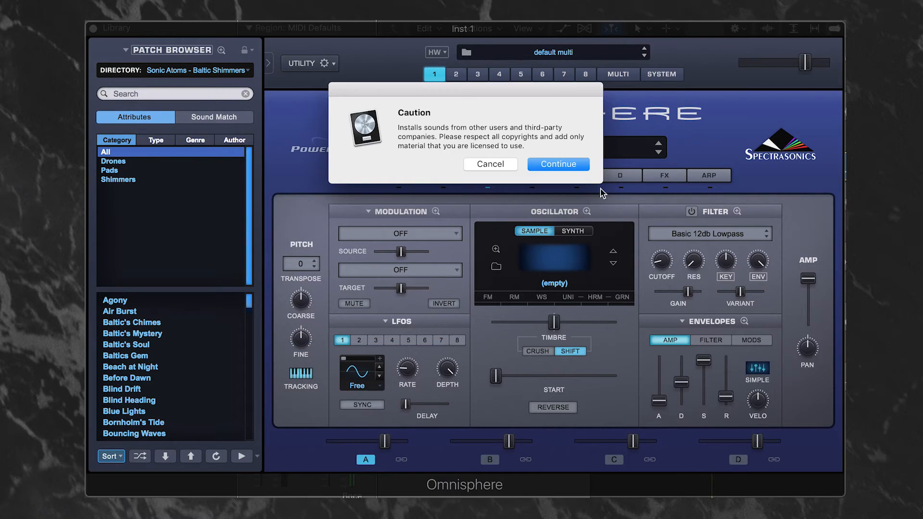
left_click(540, 166)
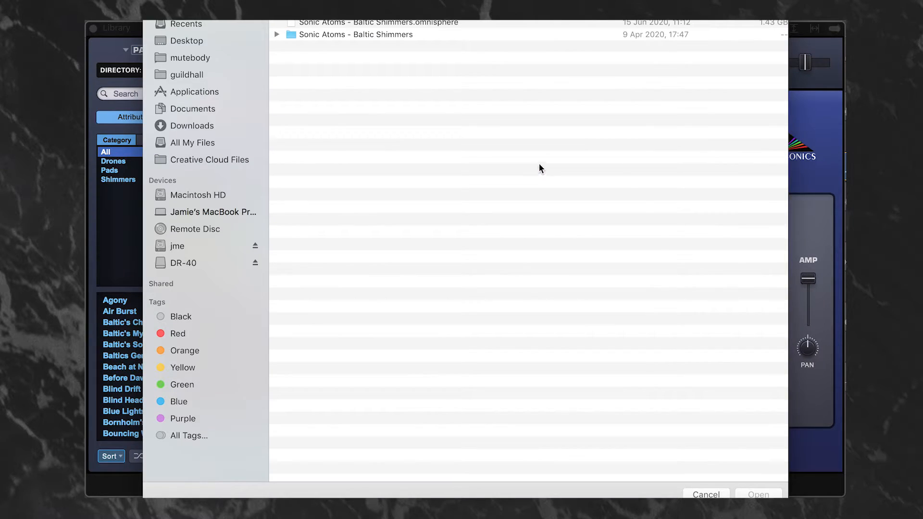
left_click(369, 21)
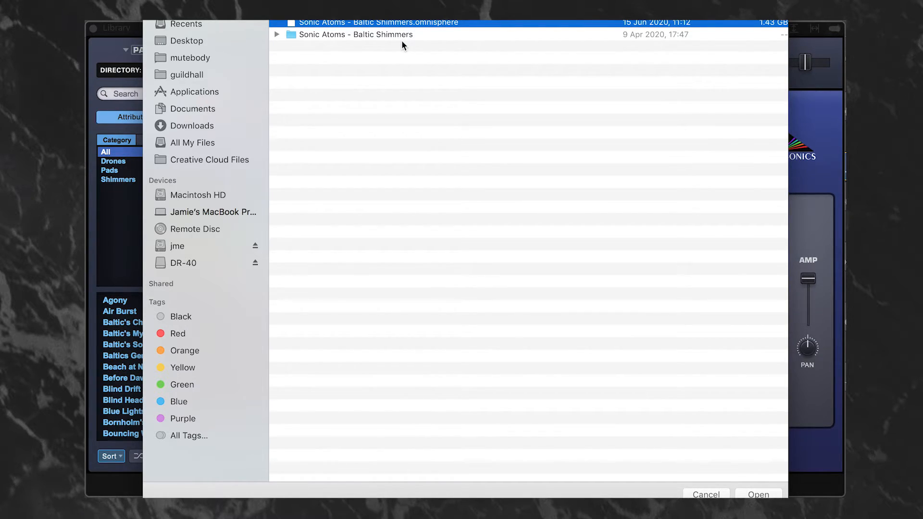
left_click(699, 495)
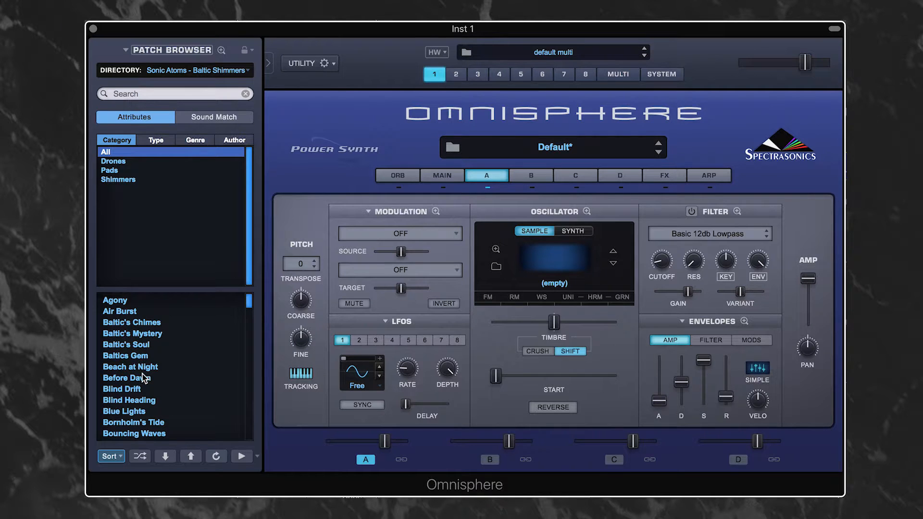
- Look through the Sonic Atoms - Baltic Shimmers patches and the default oscillators of layers B, C and D
scroll(144, 378, "down", 10)
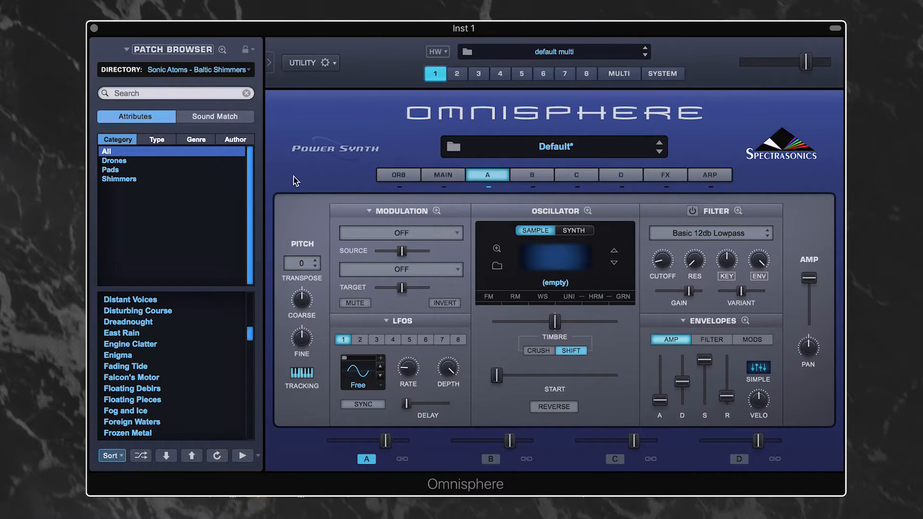
scroll(131, 397, "up", 5)
scroll(131, 397, "up", 2)
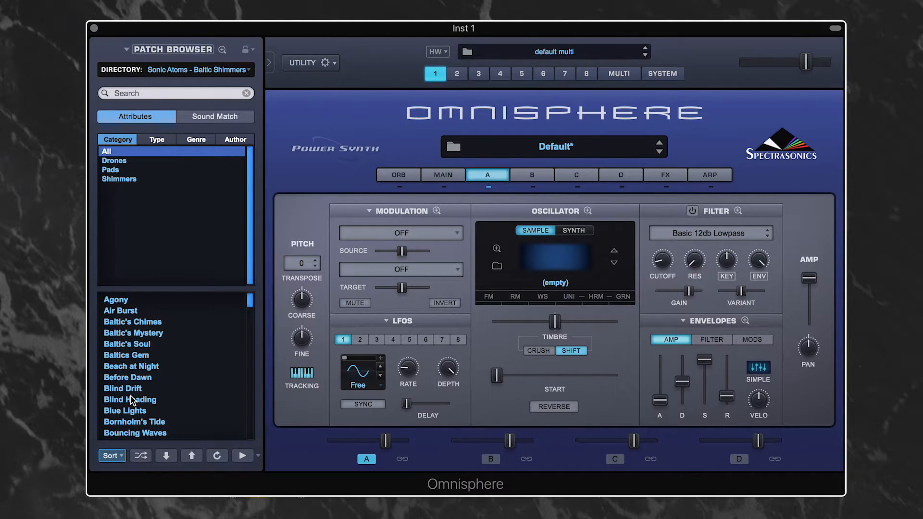
scroll(143, 376, "down", 1)
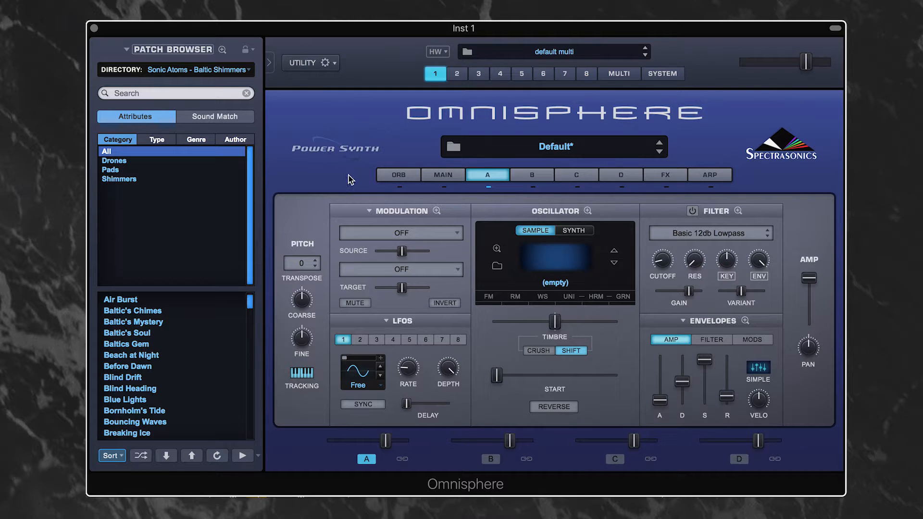
left_click(534, 176)
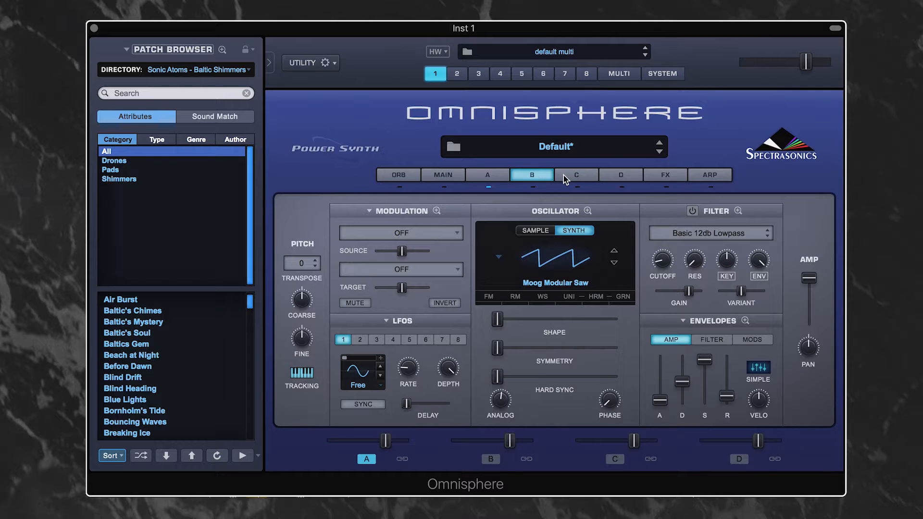
left_click(585, 179)
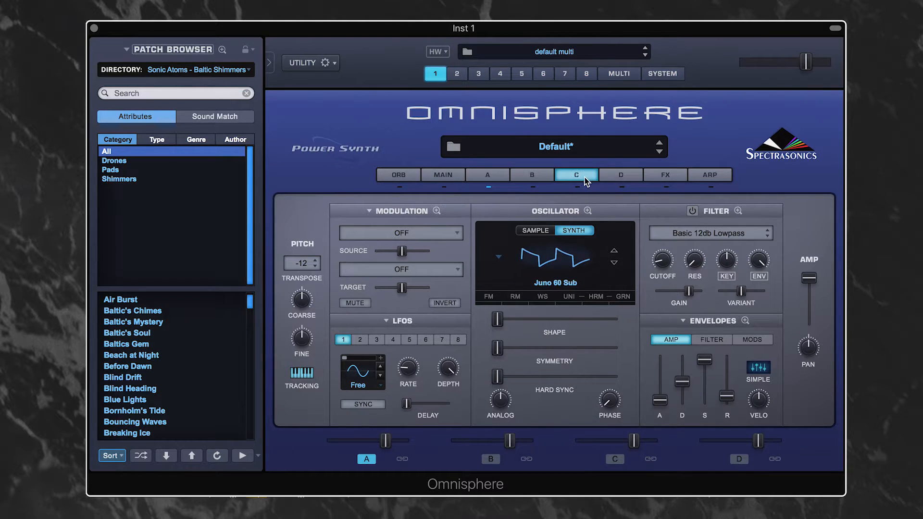
left_click(631, 179)
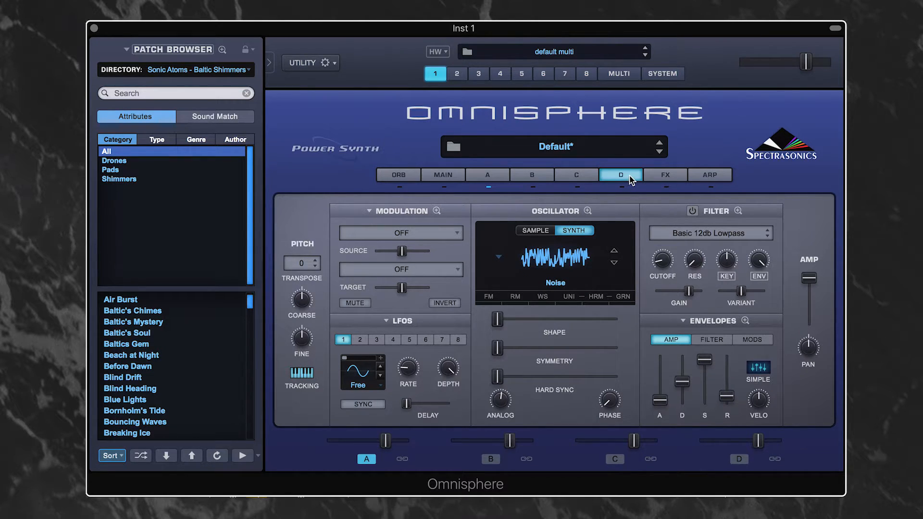
- Browse layer A's soundsources in the Sonic Atoms - Baltic Shimmers category across all directories, going through the drones and pads
left_click(494, 179)
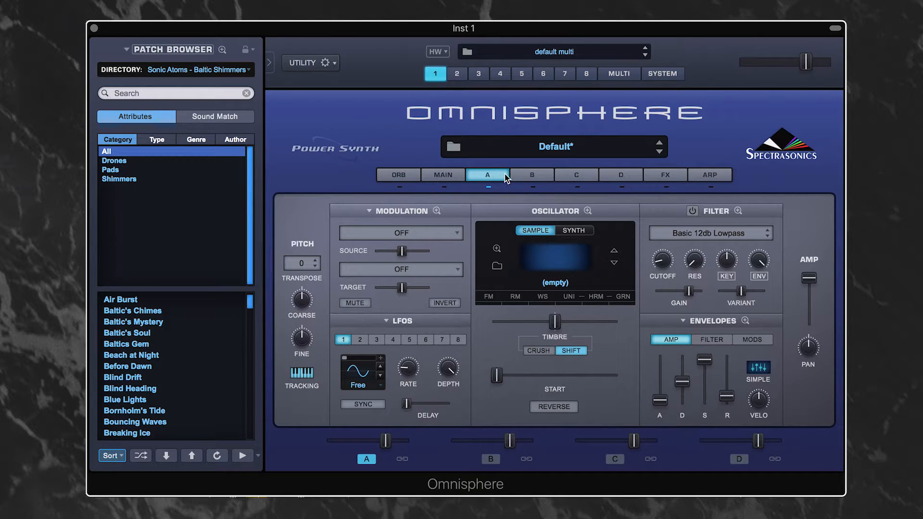
left_click(497, 267)
left_click(162, 82)
left_click(160, 153)
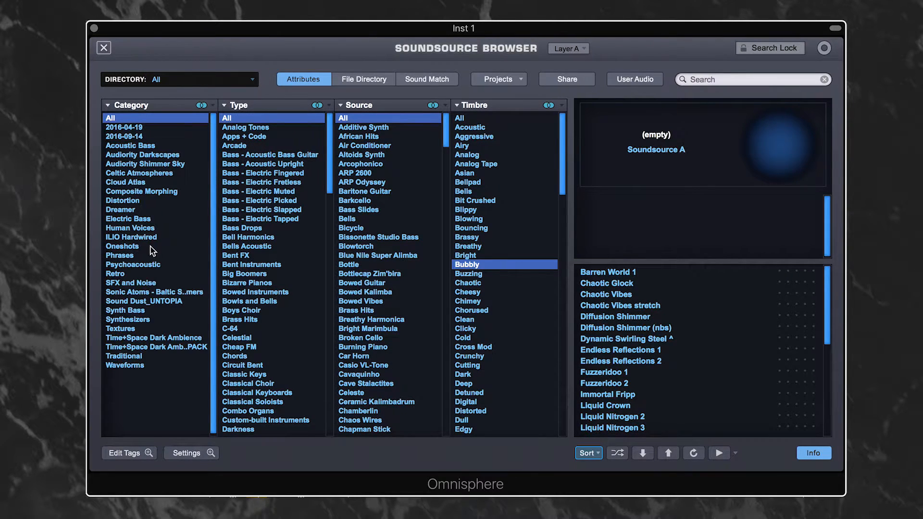
left_click(143, 294)
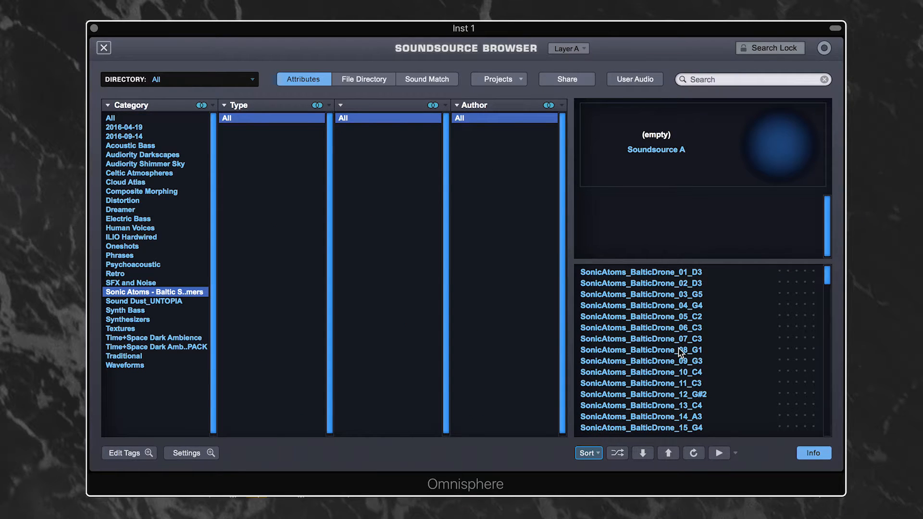
scroll(680, 353, "down", 8)
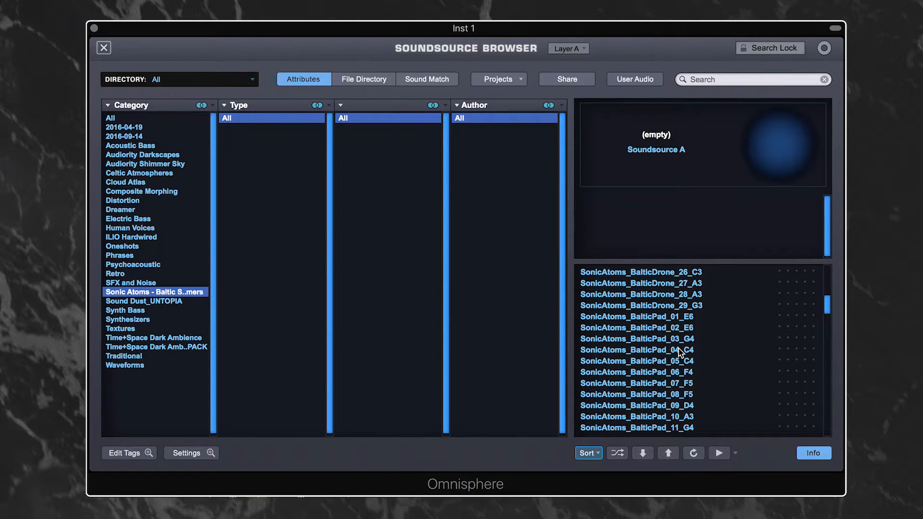
scroll(680, 353, "down", 17)
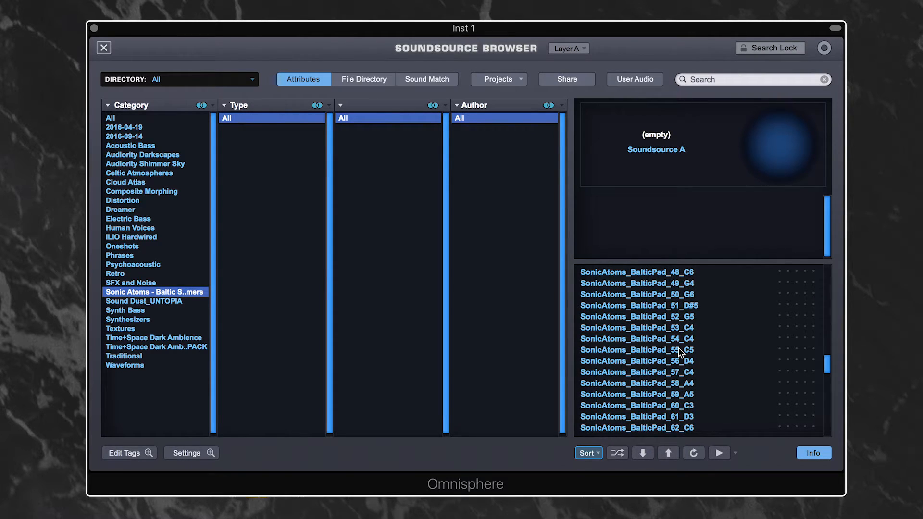
left_click(104, 48)
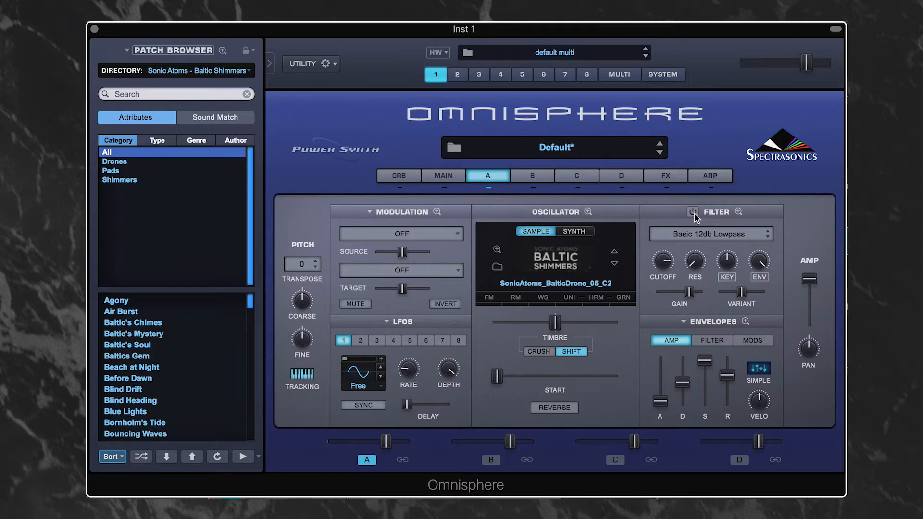
- Set layer A's filter to LPF Juicy 24db with a lower cutoff, and raise the amp envelope's attack
left_click(694, 241)
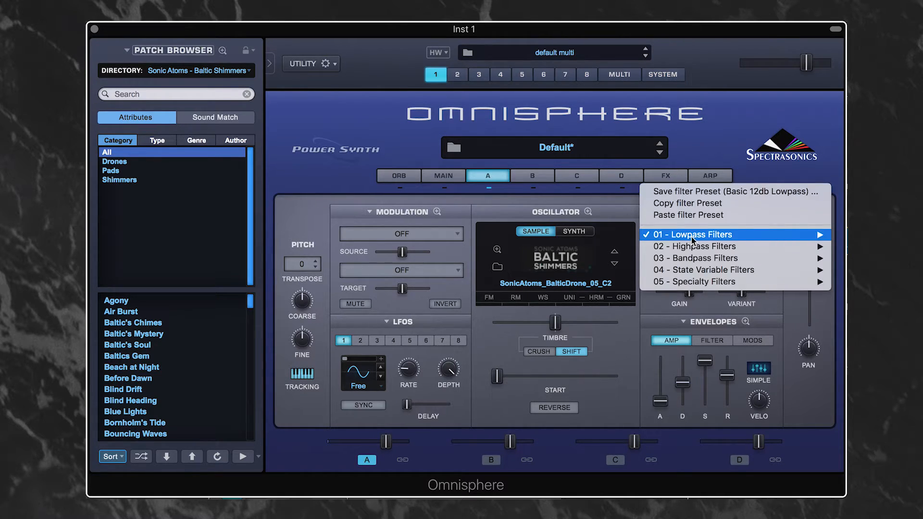
mouse_move(703, 235)
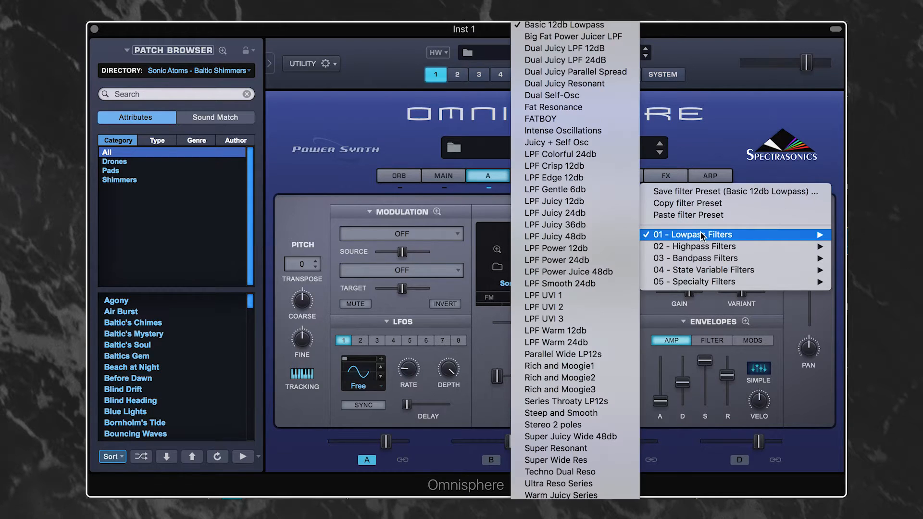
left_click(568, 215)
left_click_drag(666, 262, 670, 325)
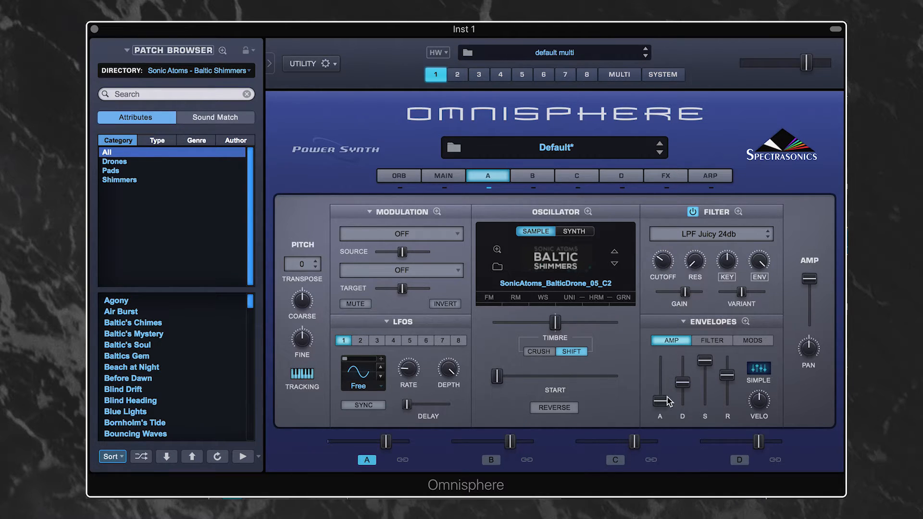
left_click_drag(667, 402, 664, 379)
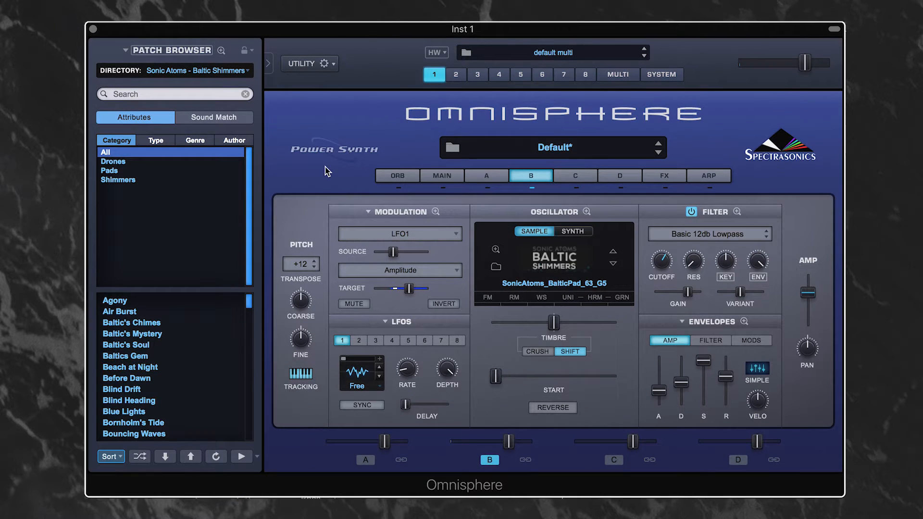
- Examine layer B's transpose setting, its modulation matrix routings and the settings of LFO 1 and LFO 2
left_click(305, 264)
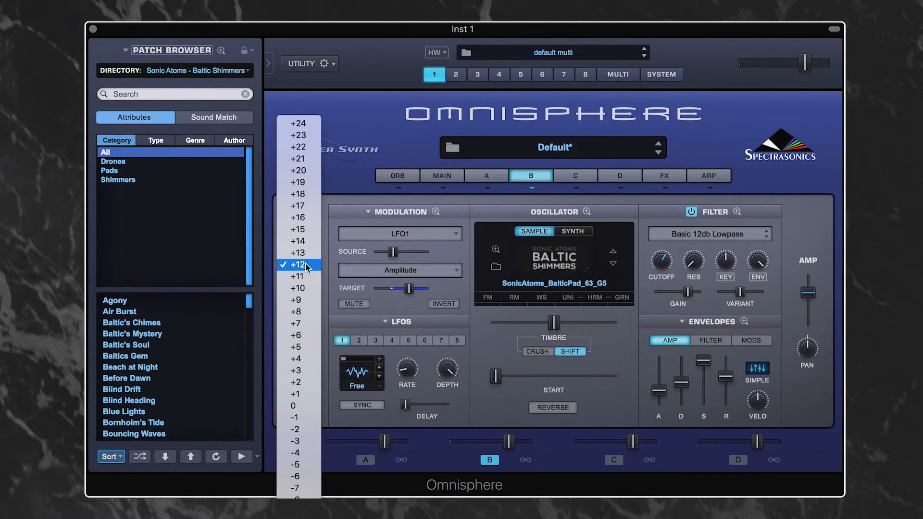
left_click(339, 202)
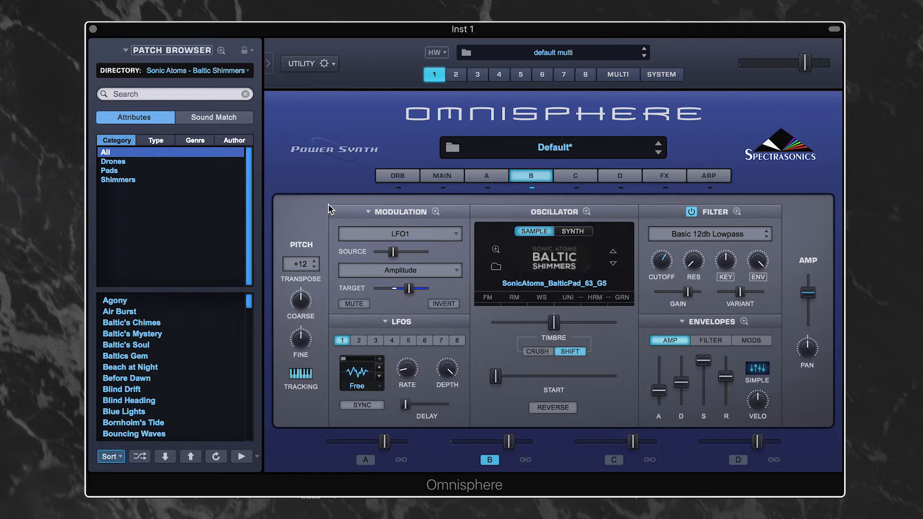
left_click(436, 212)
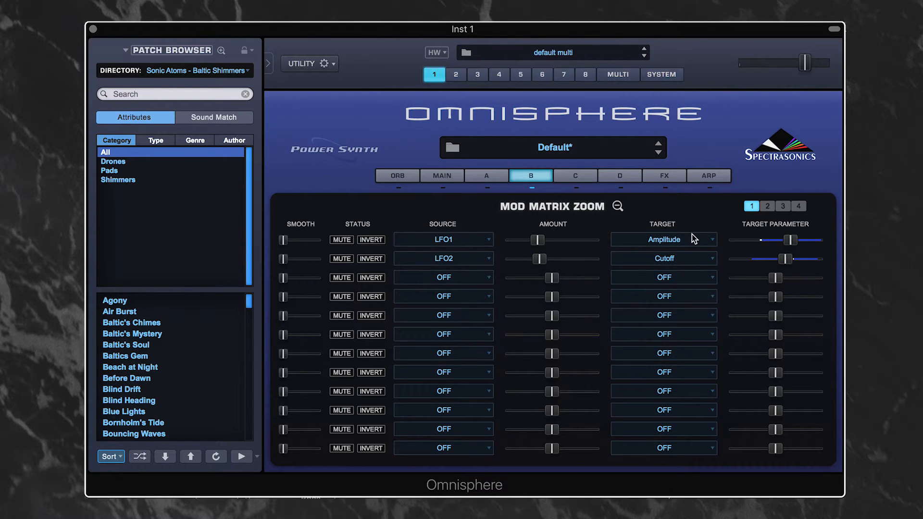
left_click(619, 207)
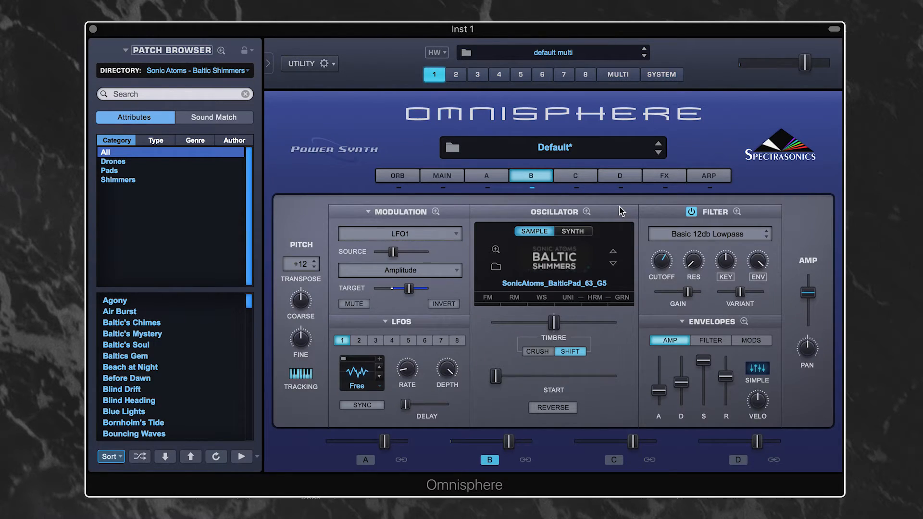
left_click(363, 375)
left_click(328, 379)
left_click(360, 341)
left_click(346, 342)
left_click(358, 341)
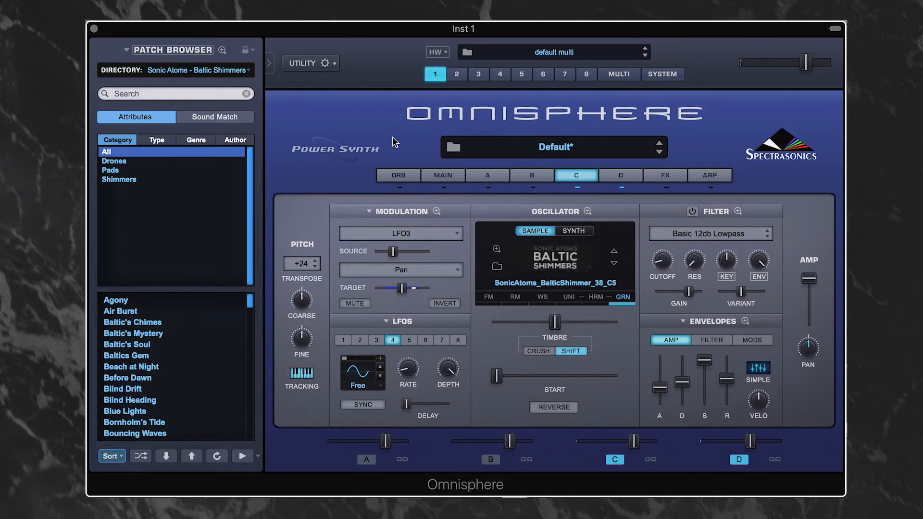
- Inspect layer C's modulation matrix and granular oscillator settings, along with the patch's common effects rack
left_click(437, 212)
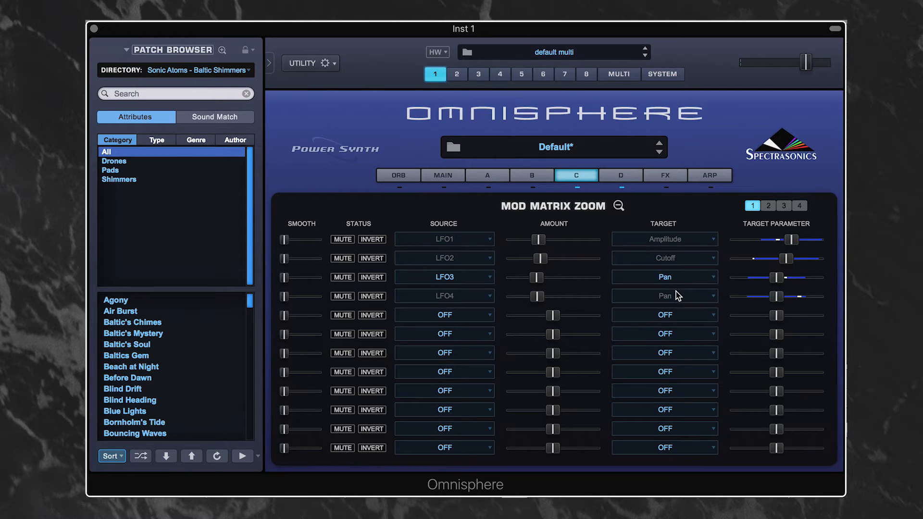
left_click(619, 207)
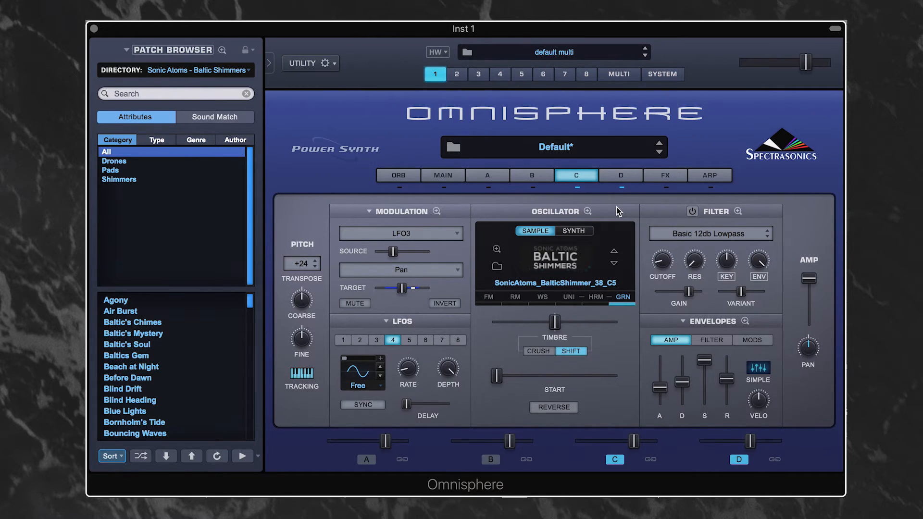
left_click(586, 212)
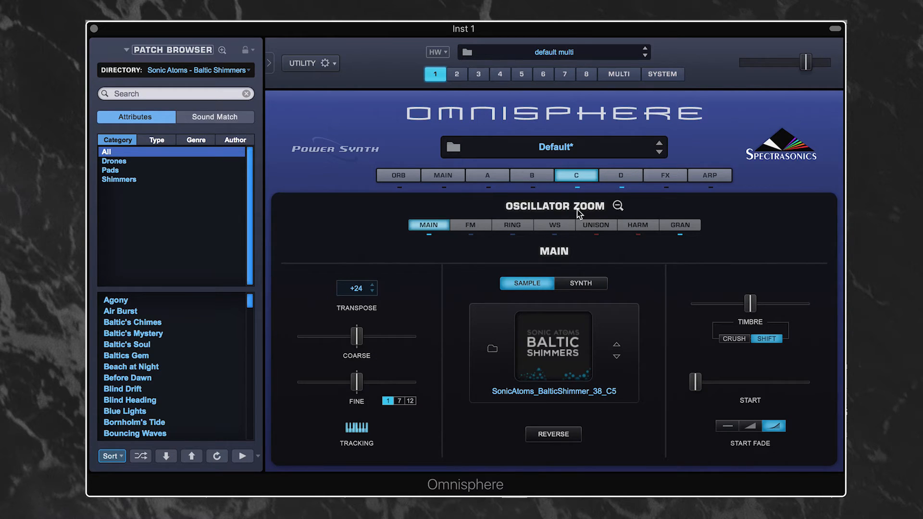
left_click(673, 226)
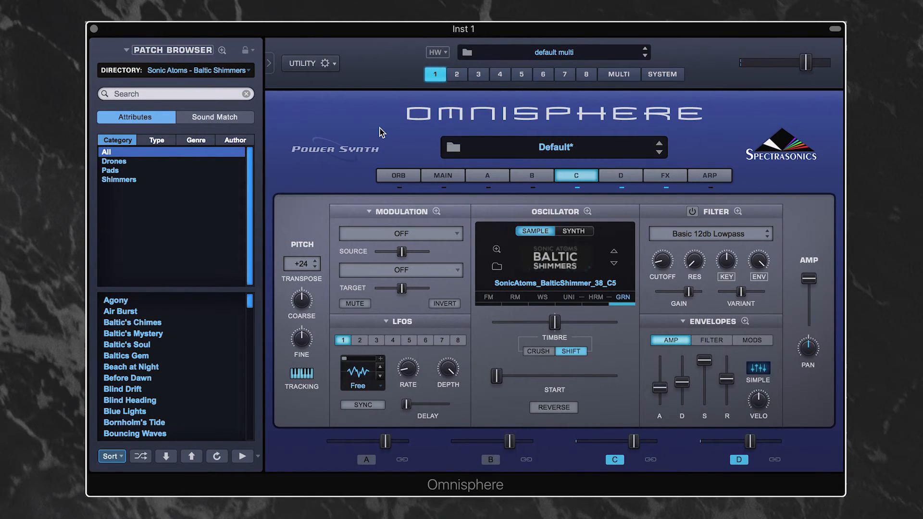
left_click(663, 177)
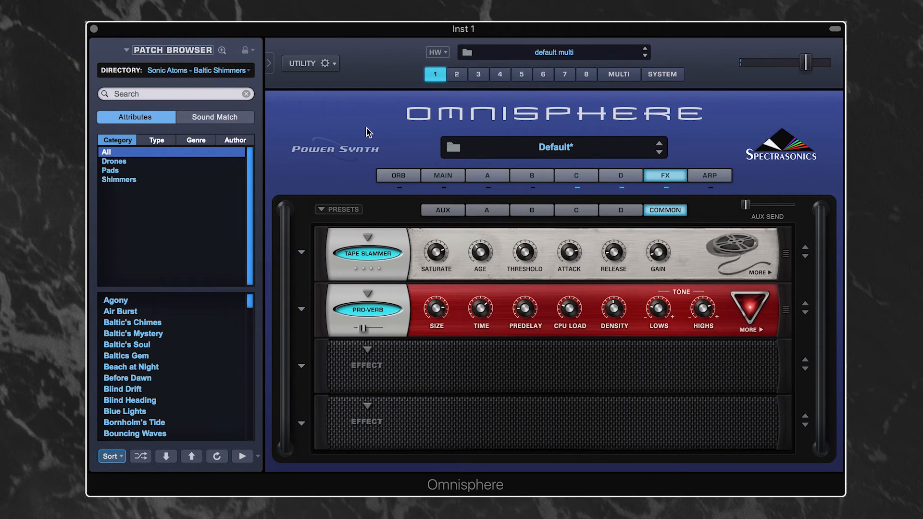